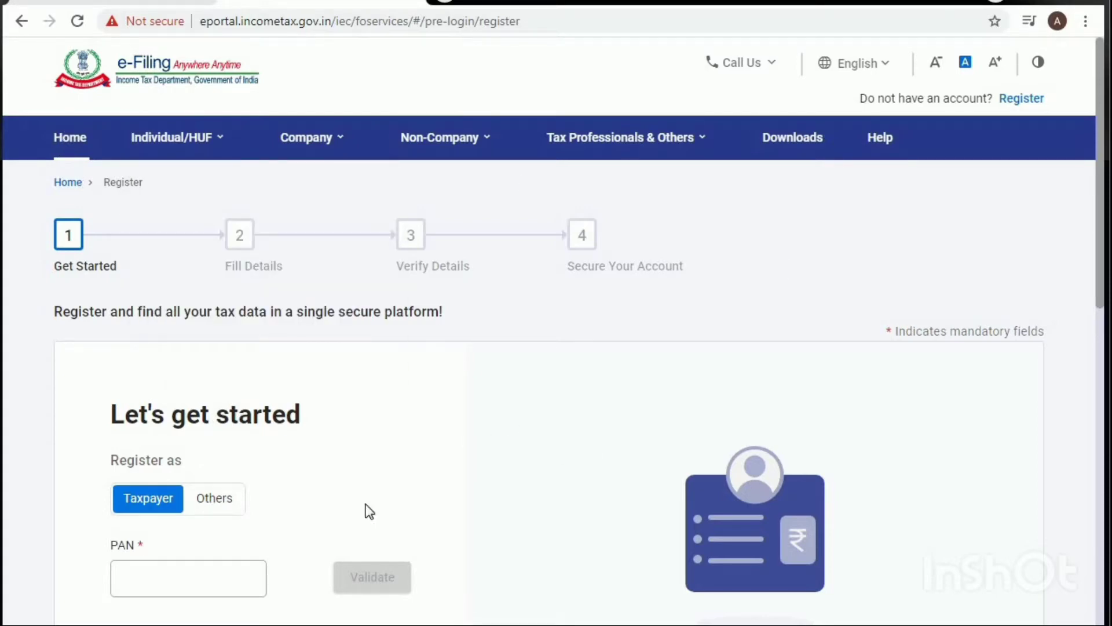
Step: Enter and validate the taxpayer's PAN, then answer Yes to registering as an individual taxpayer
click(171, 575)
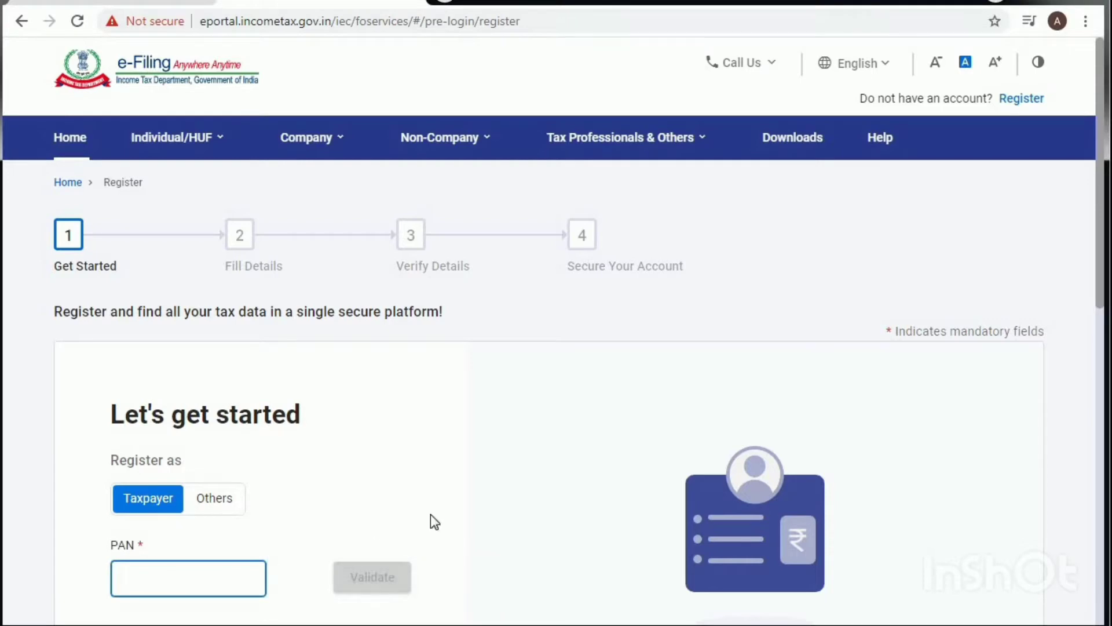
scroll(534, 459, down, 3)
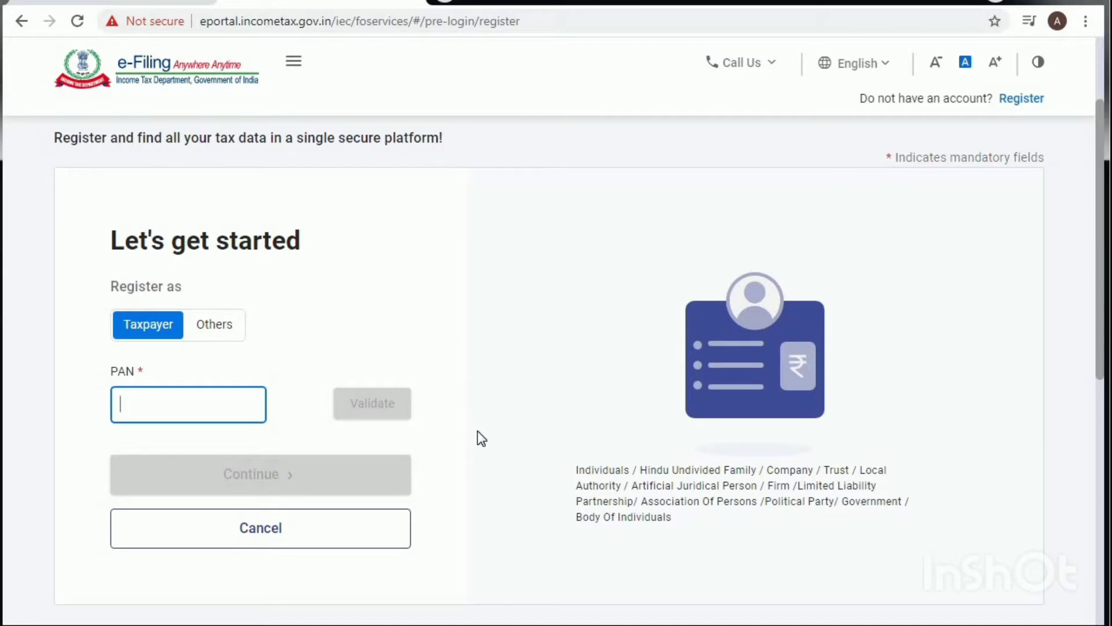
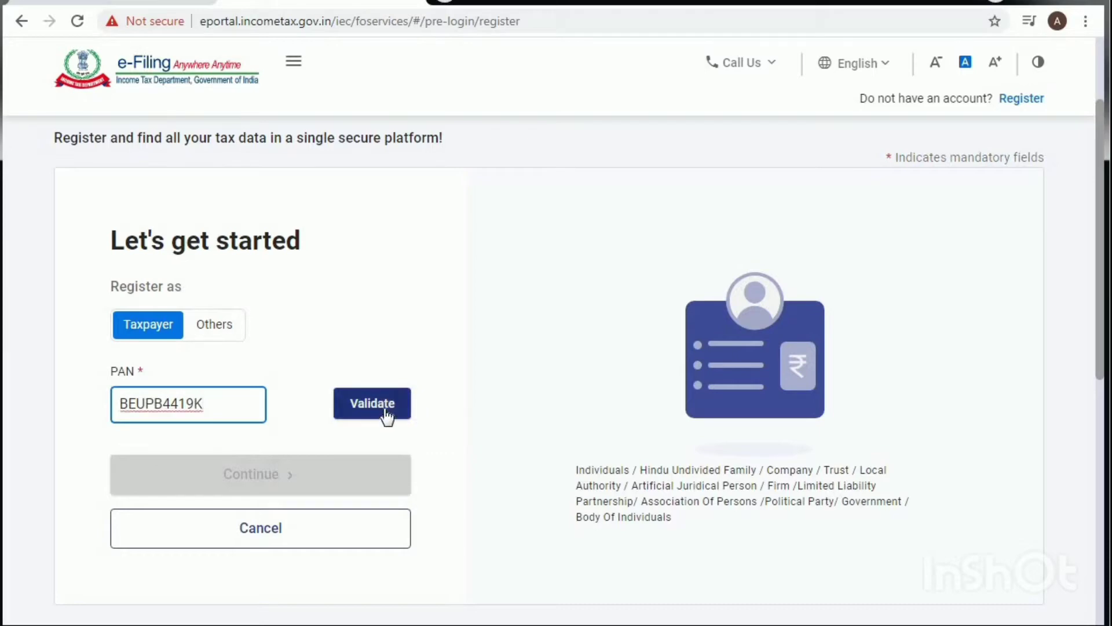
click(386, 413)
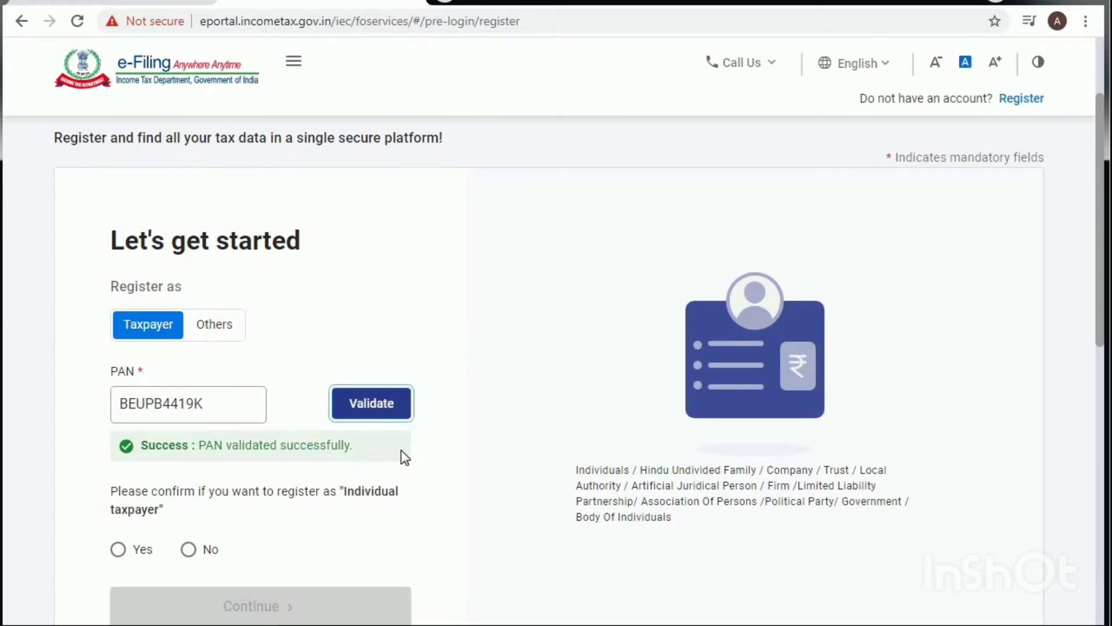
scroll(415, 456, down, 2)
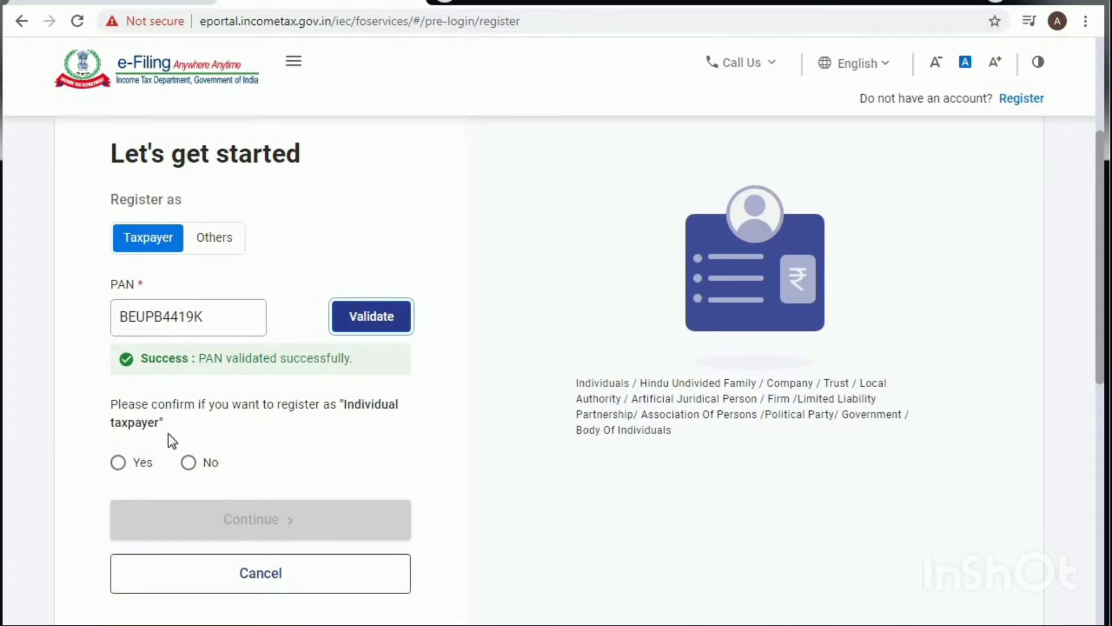
click(119, 464)
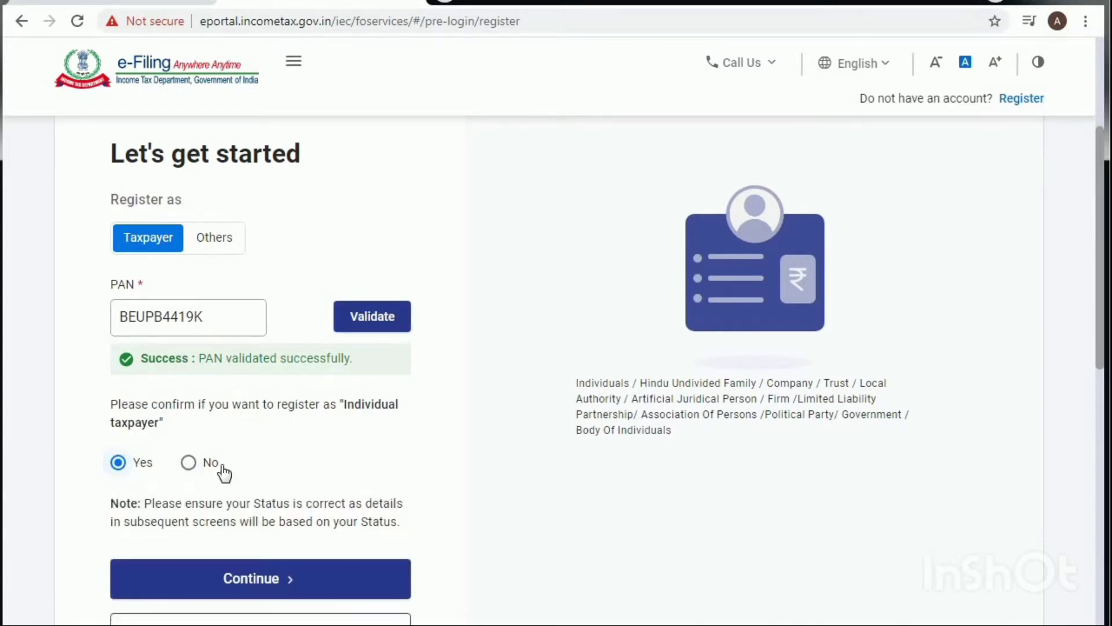
scroll(308, 454, down, 2)
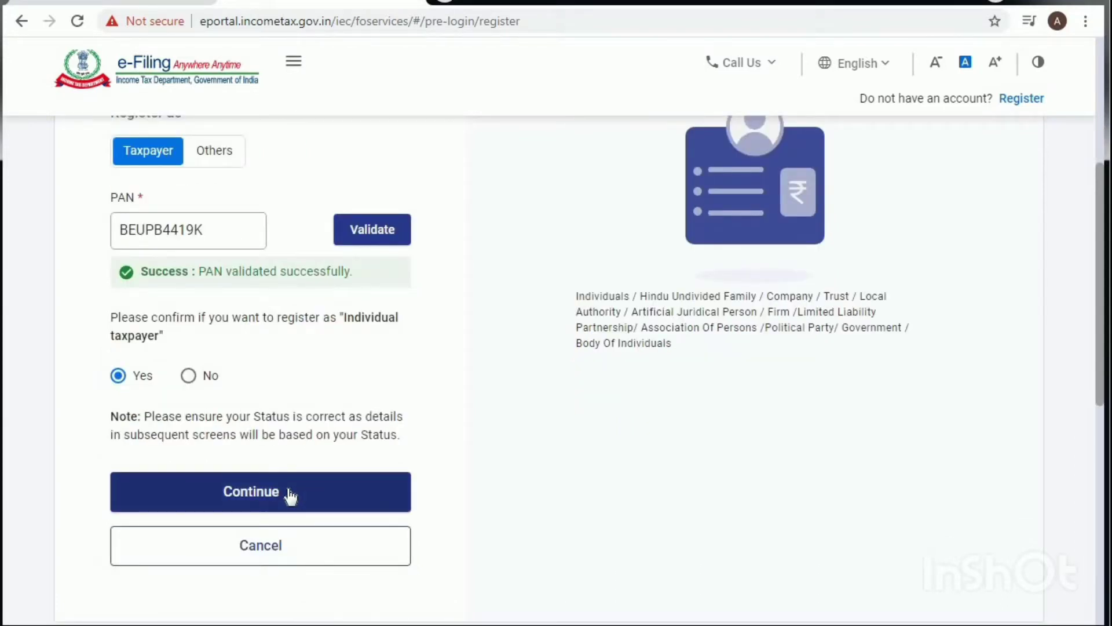
Step: Continue to Fill Details and type the taxpayer's last, middle and first names into Basic Details
click(289, 494)
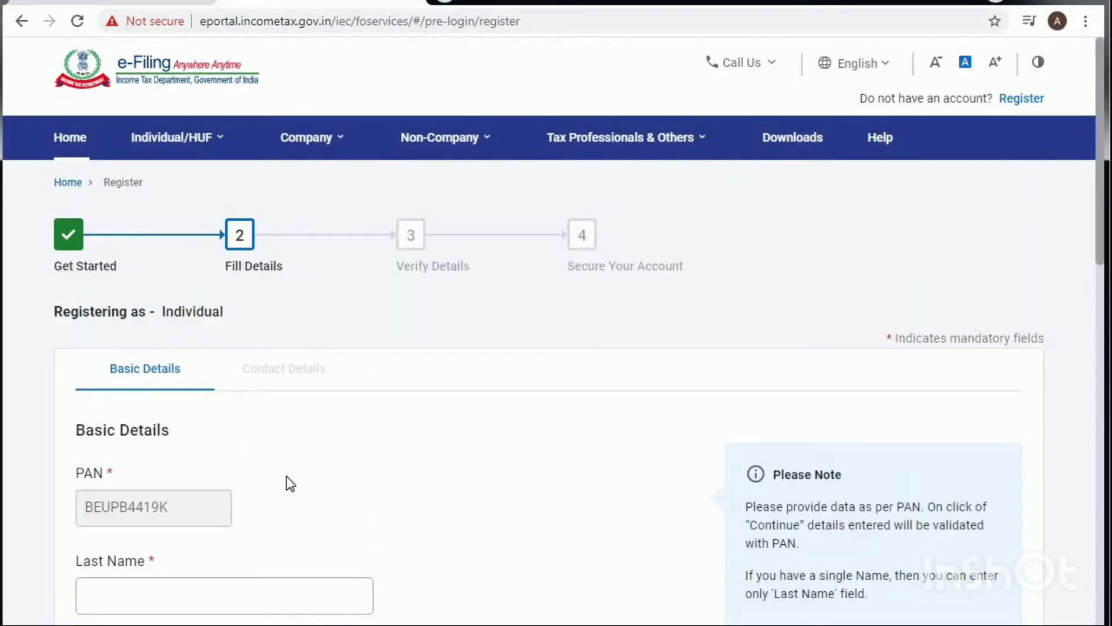
scroll(346, 374, down, 5)
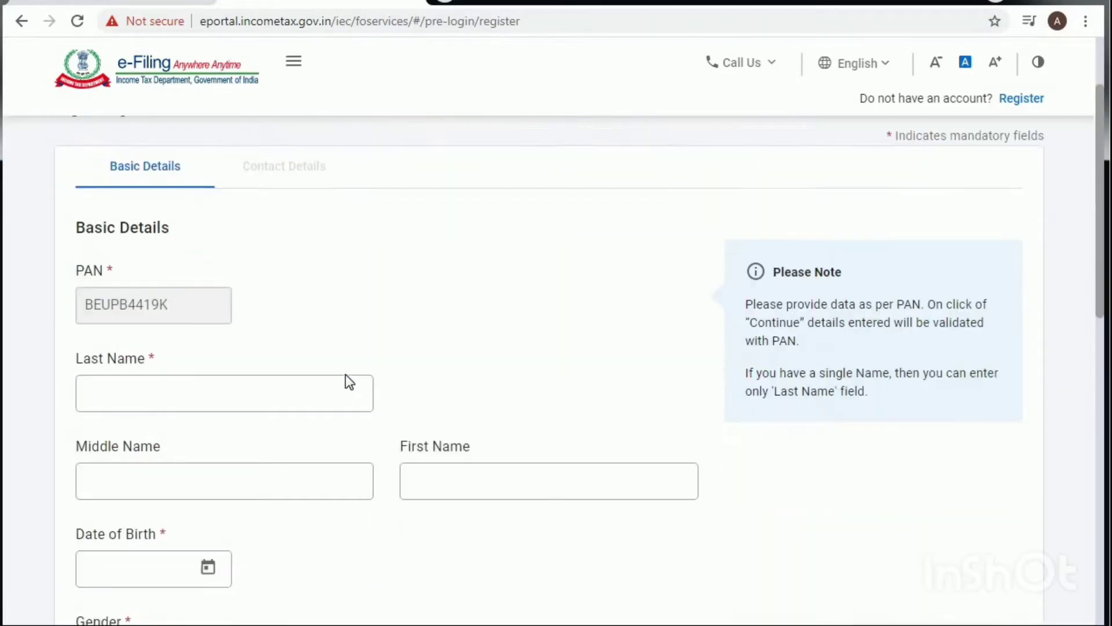
click(150, 335)
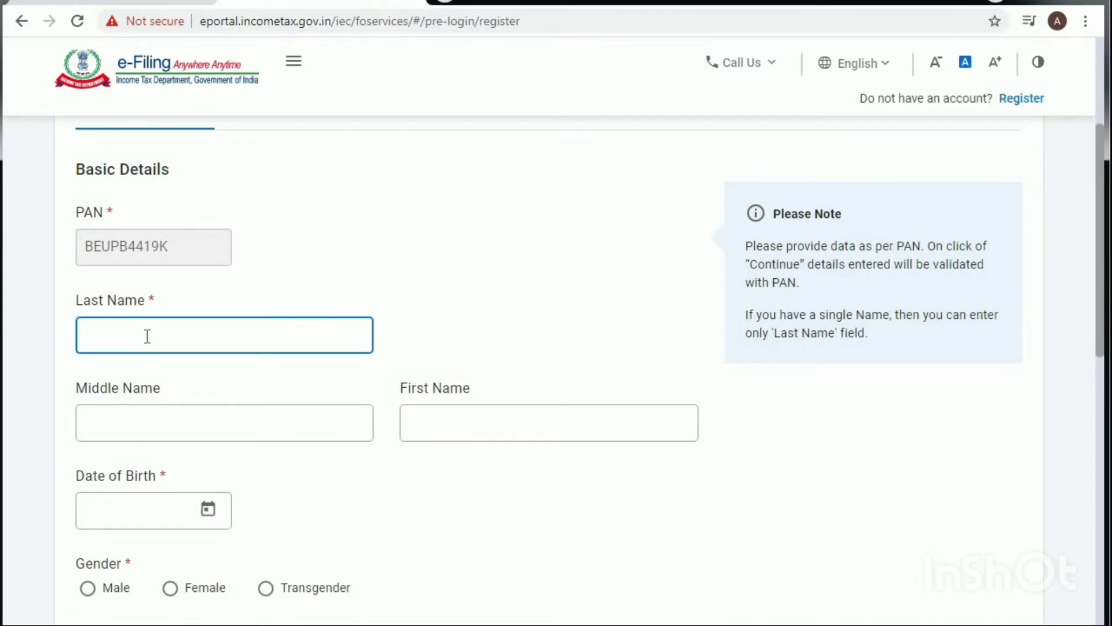
click(117, 421)
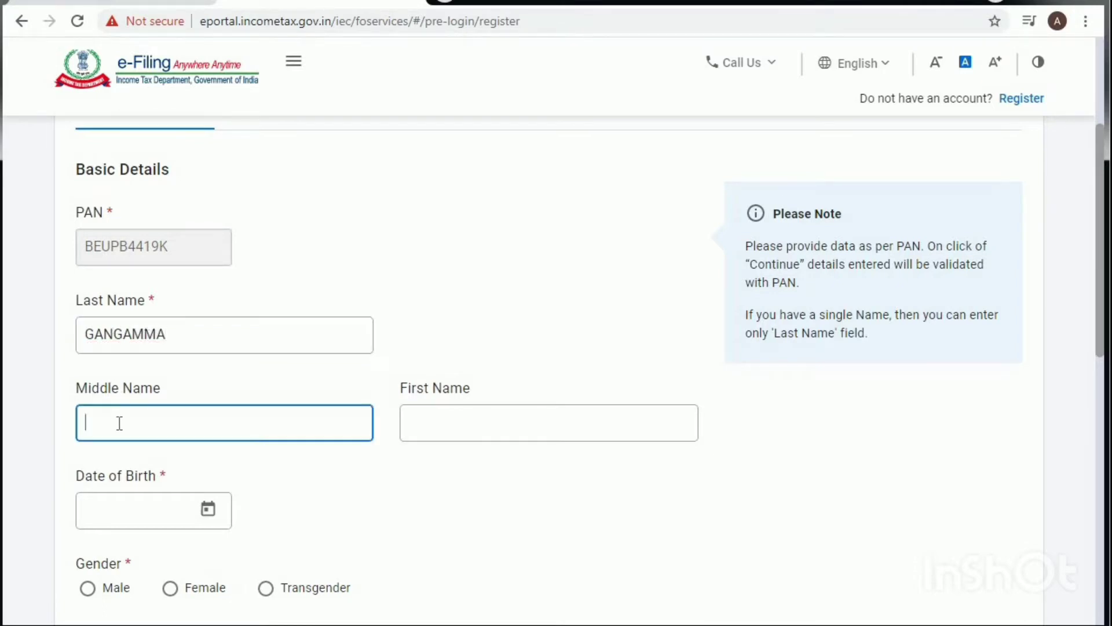
click(427, 422)
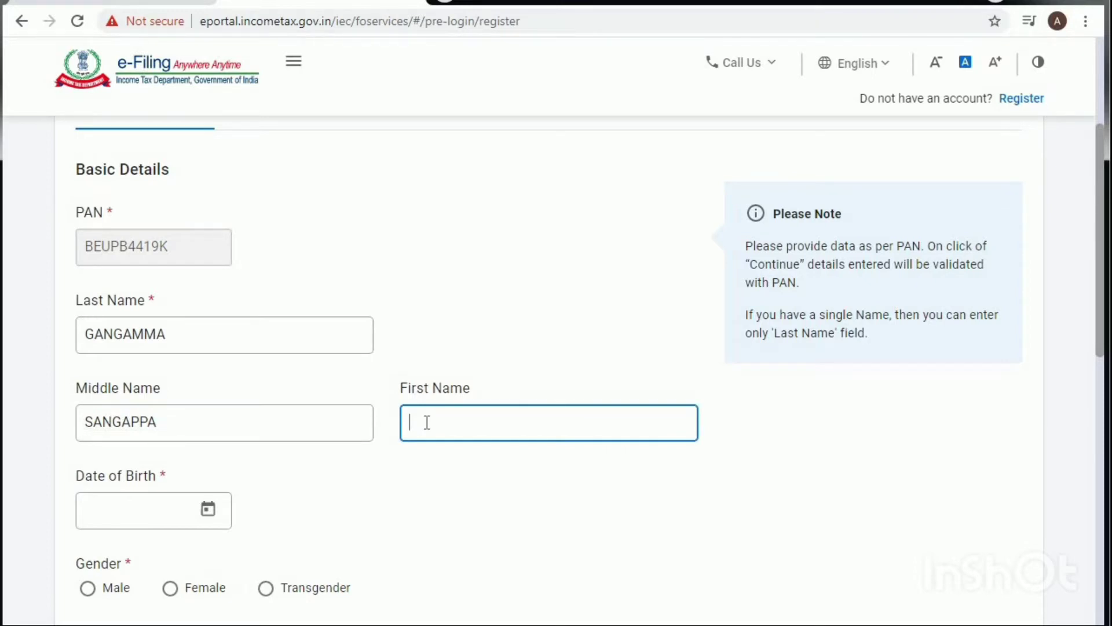
click(165, 507)
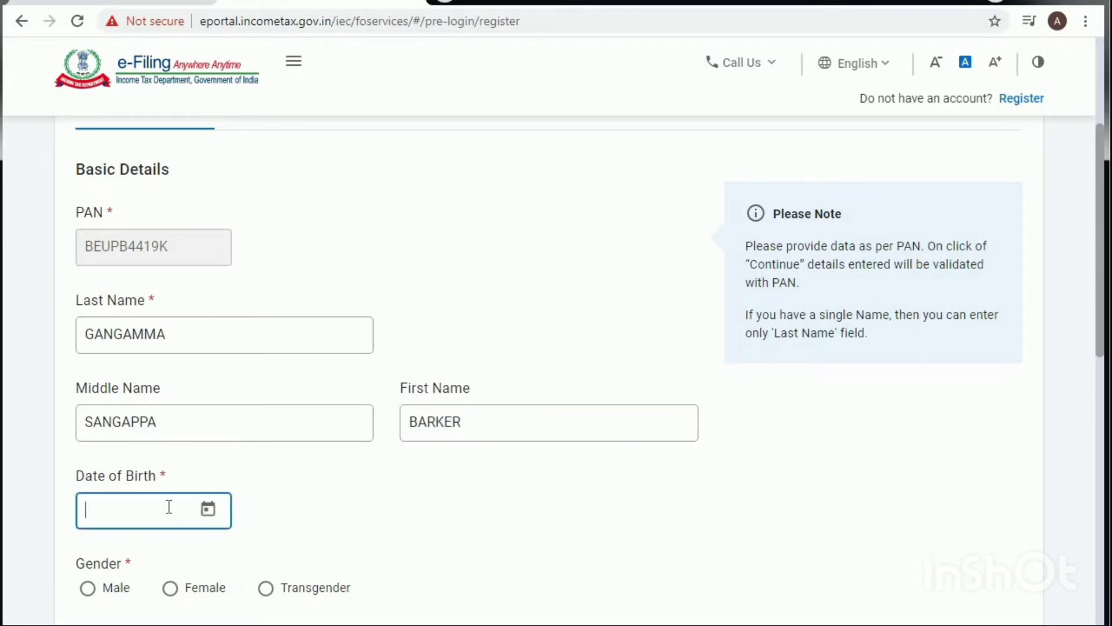
click(210, 508)
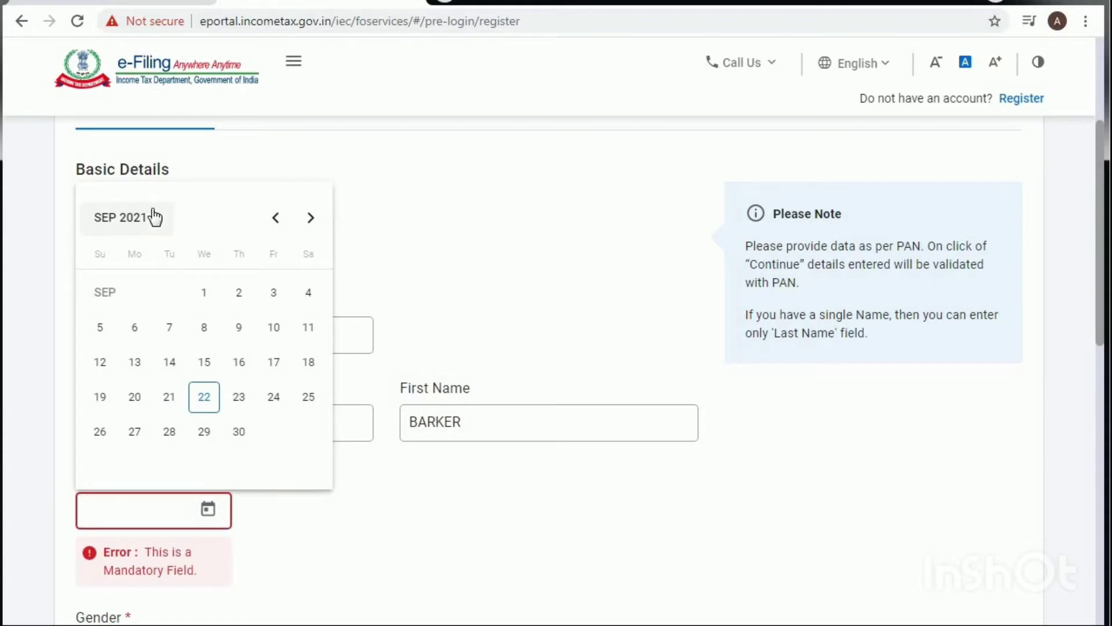
click(146, 220)
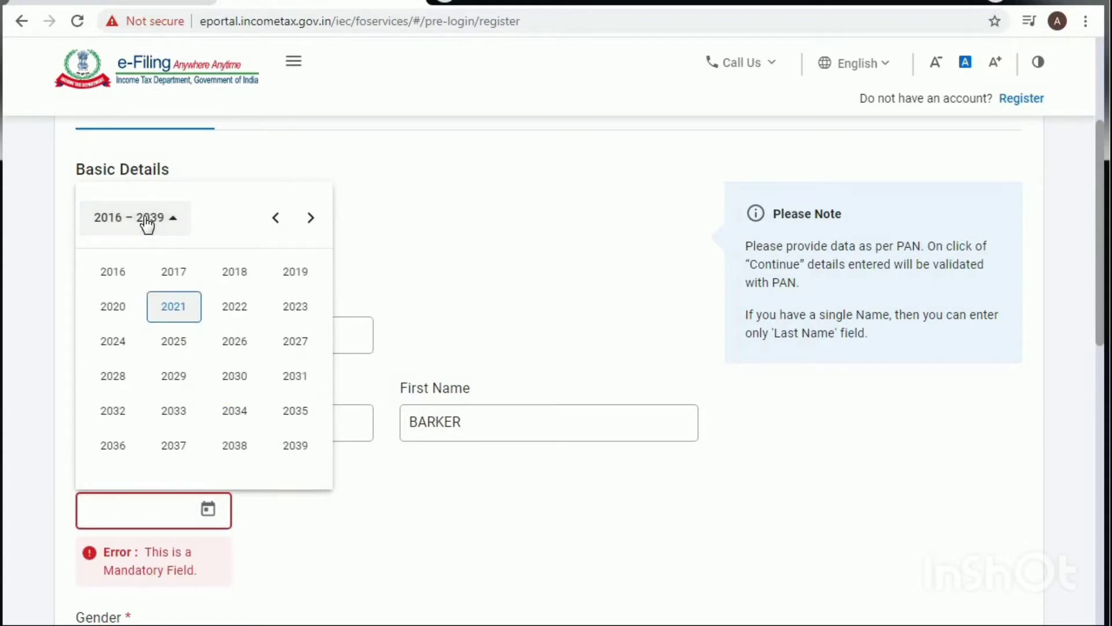
click(276, 219)
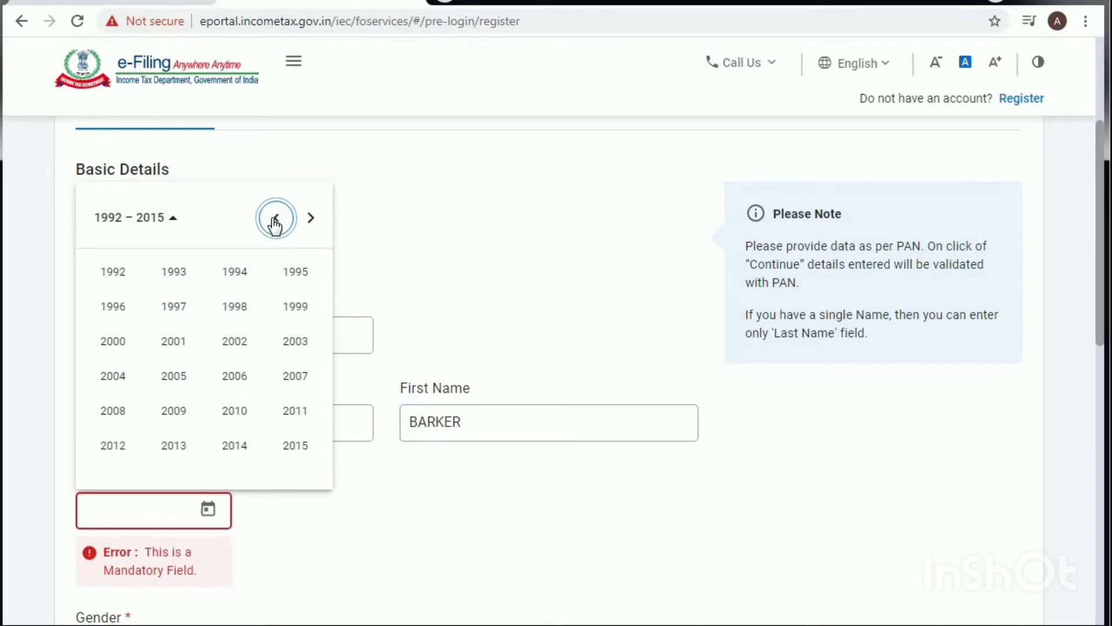
click(274, 220)
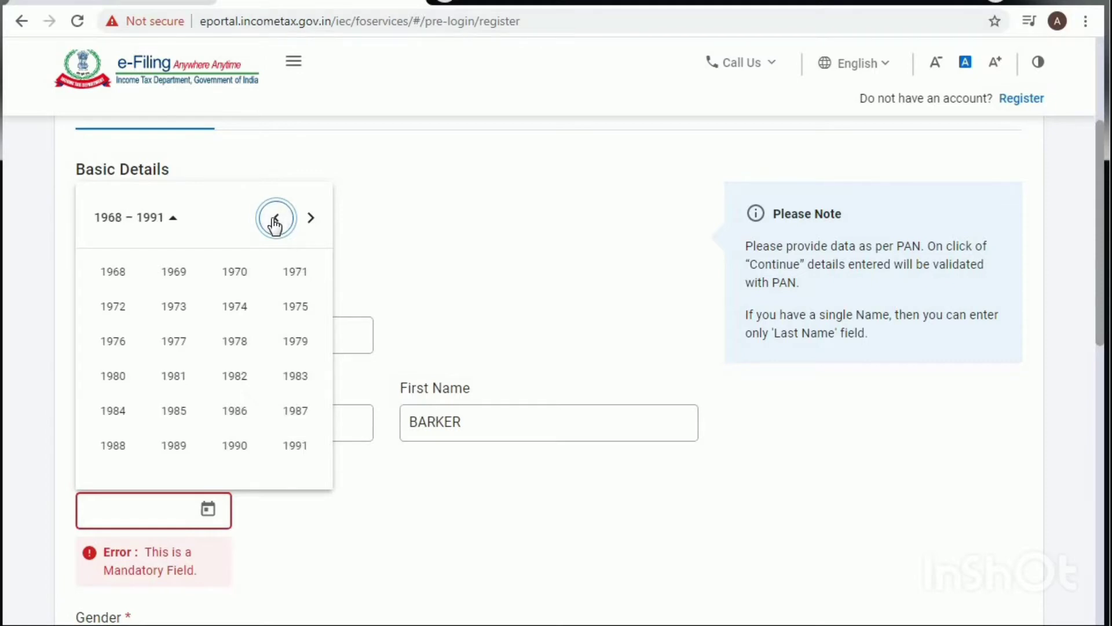
click(274, 220)
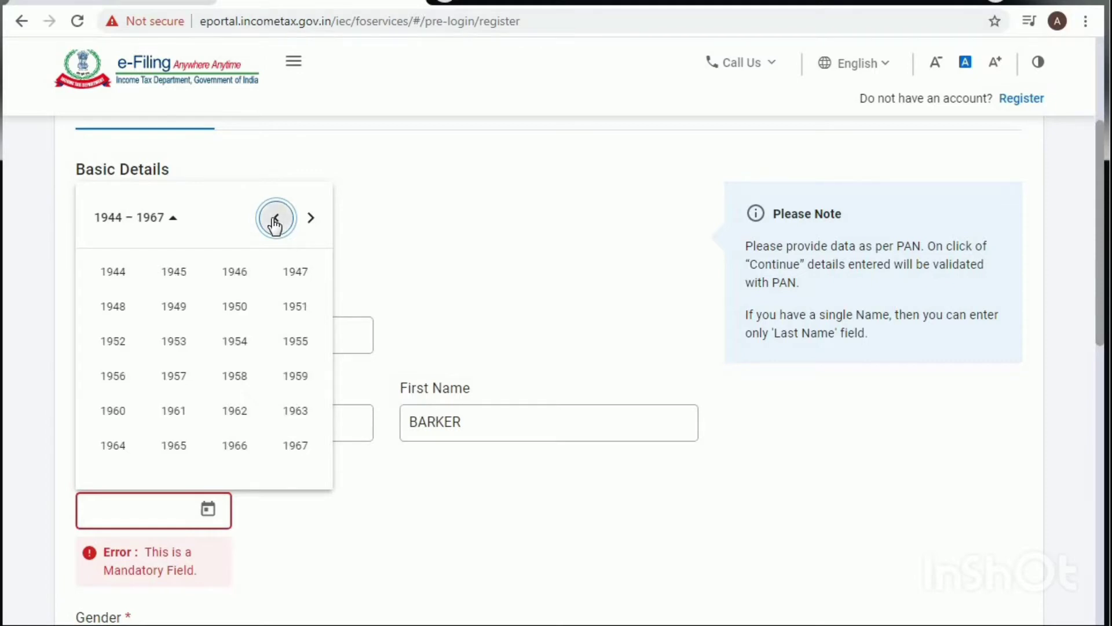
click(234, 413)
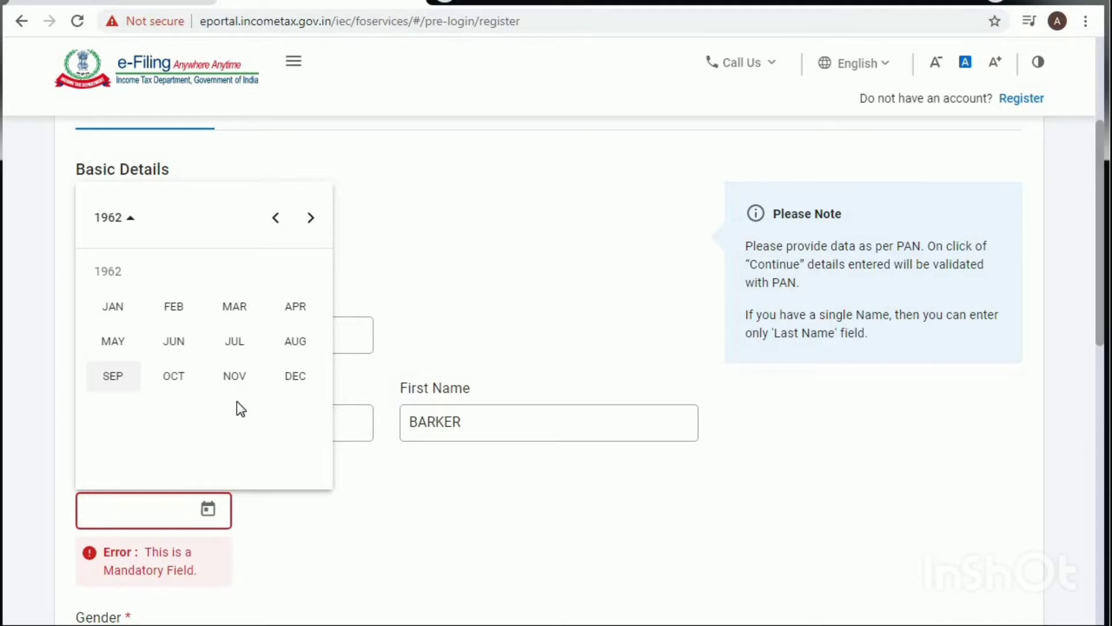
click(174, 345)
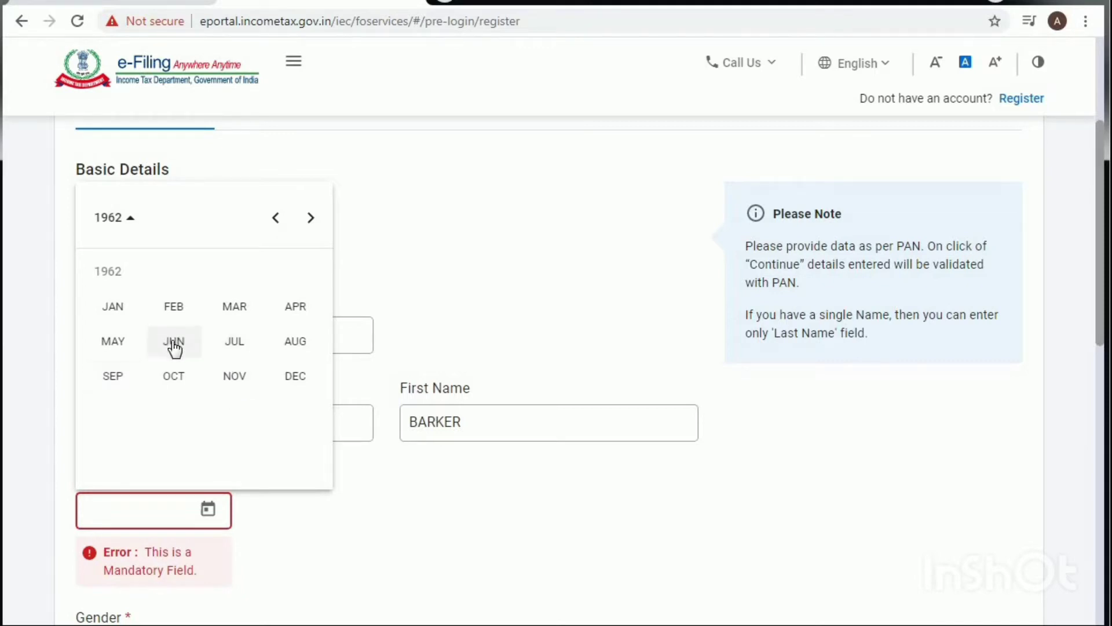
click(174, 345)
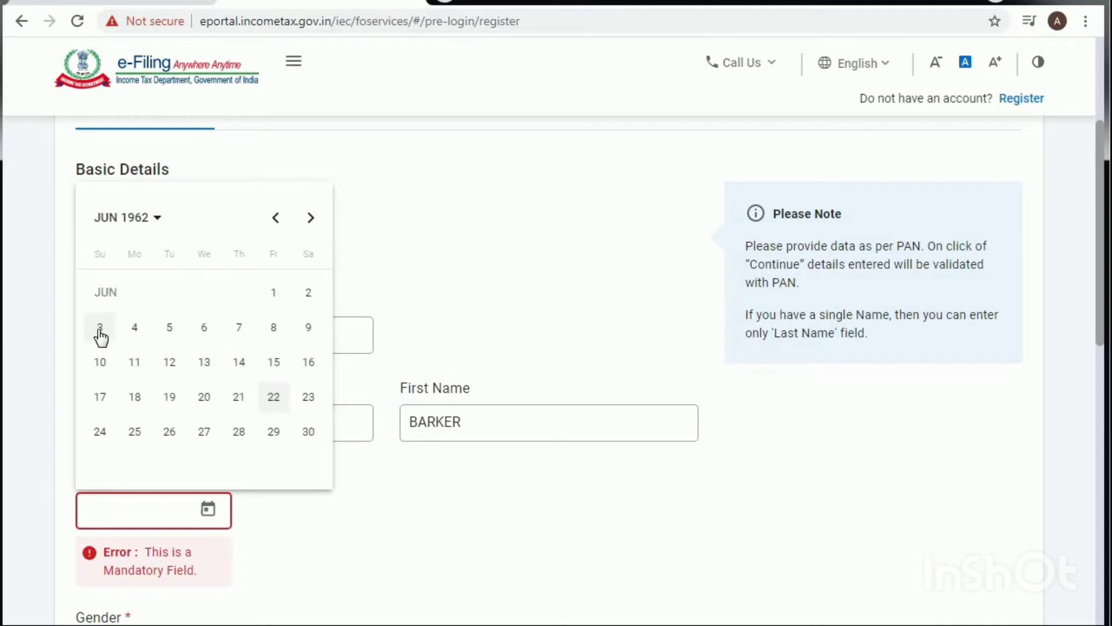
click(275, 294)
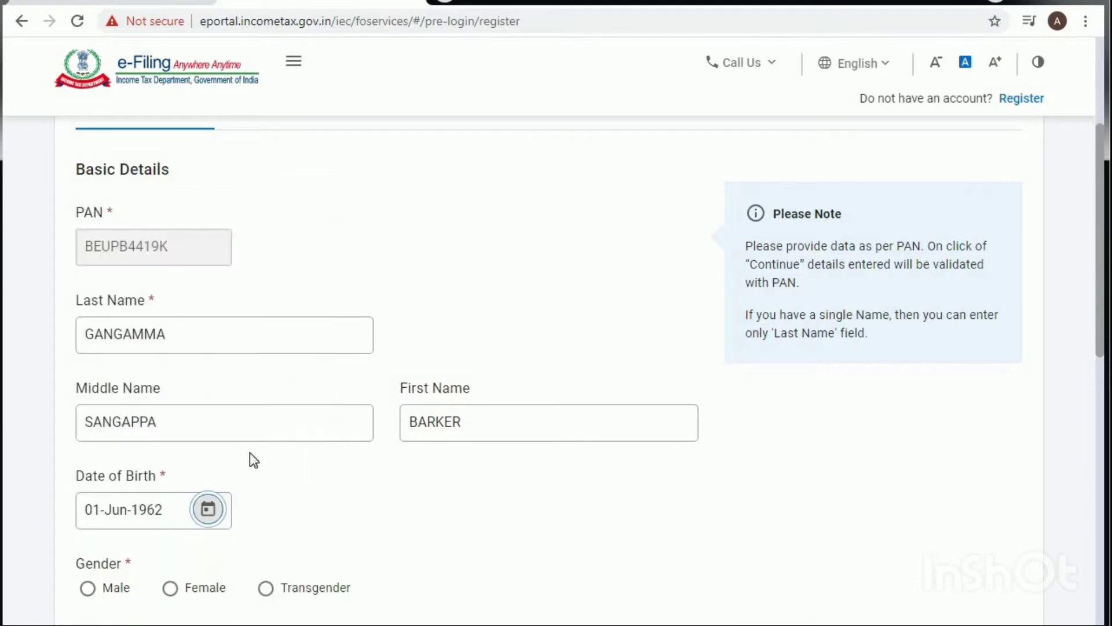
Step: Set gender to Female and residential status to Resident, then submit the basic details
scroll(330, 481, down, 3)
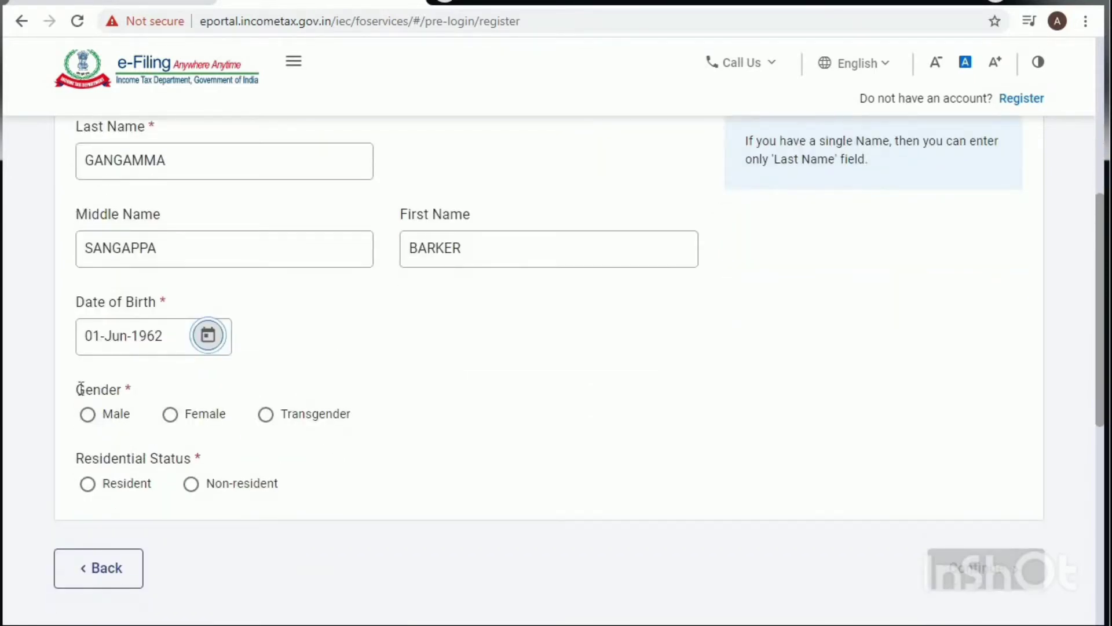
click(169, 418)
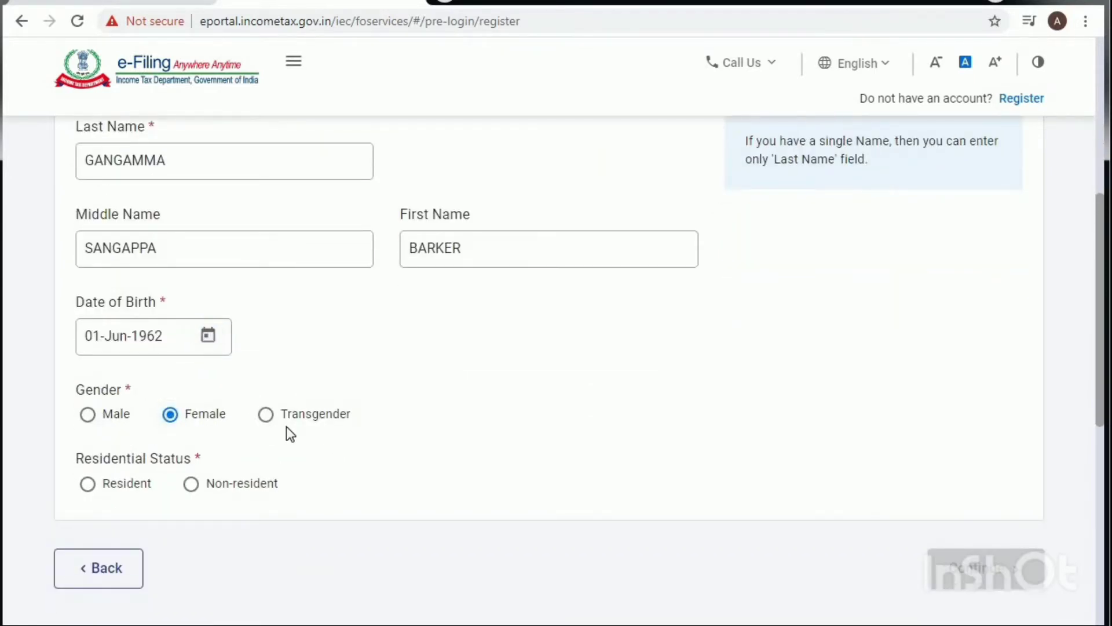
scroll(289, 434, down, 2)
click(88, 397)
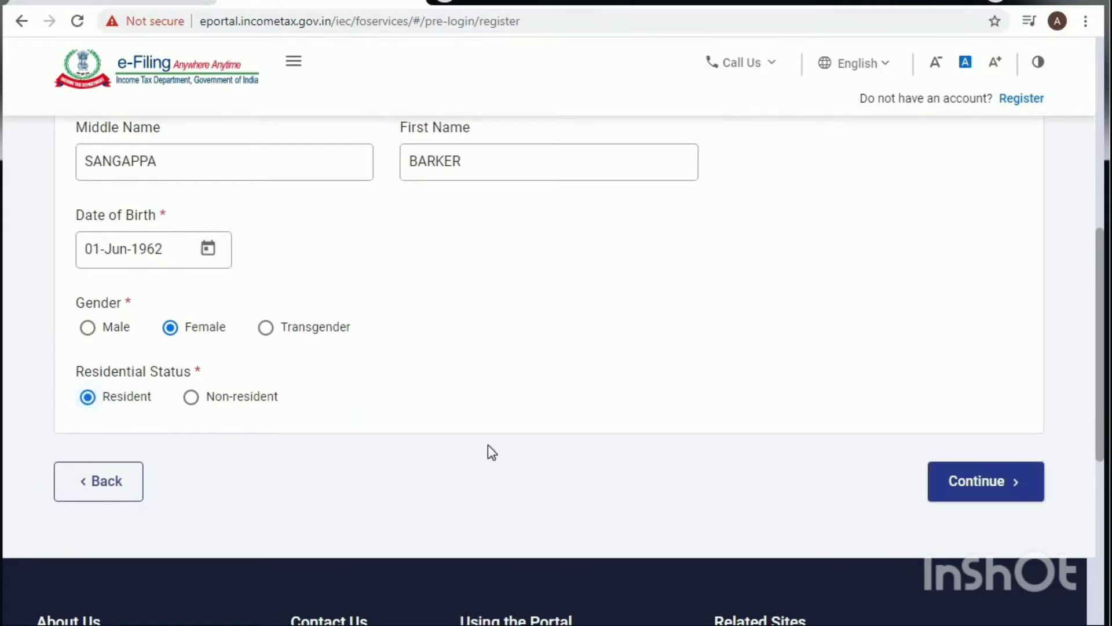
click(977, 485)
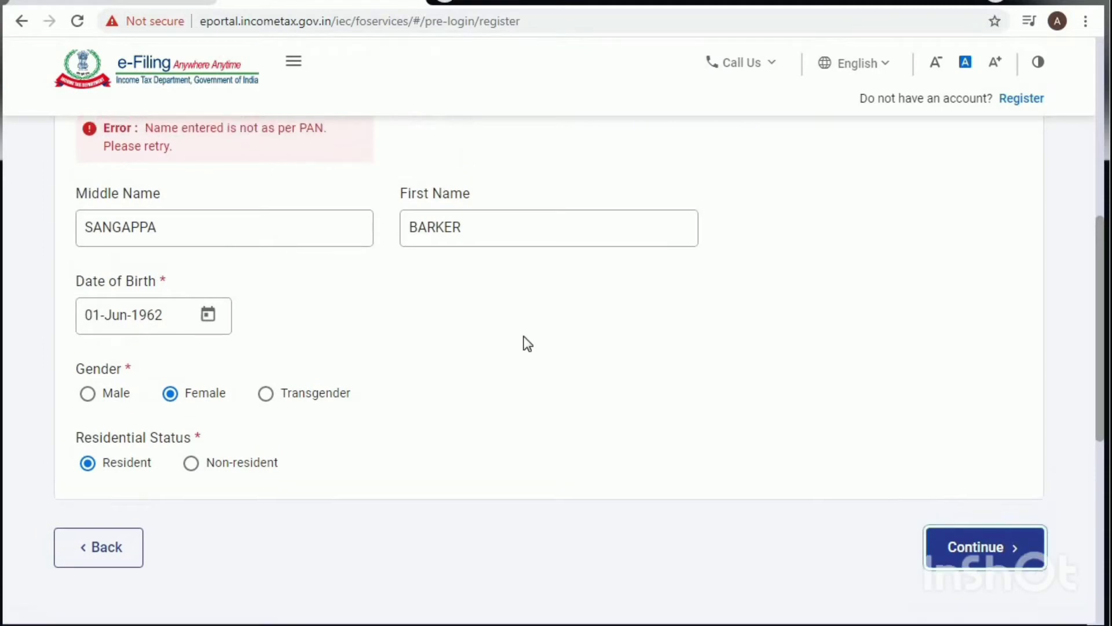
Step: Swap the last and first names so they match the PAN record
scroll(527, 343, up, 3)
click(213, 251)
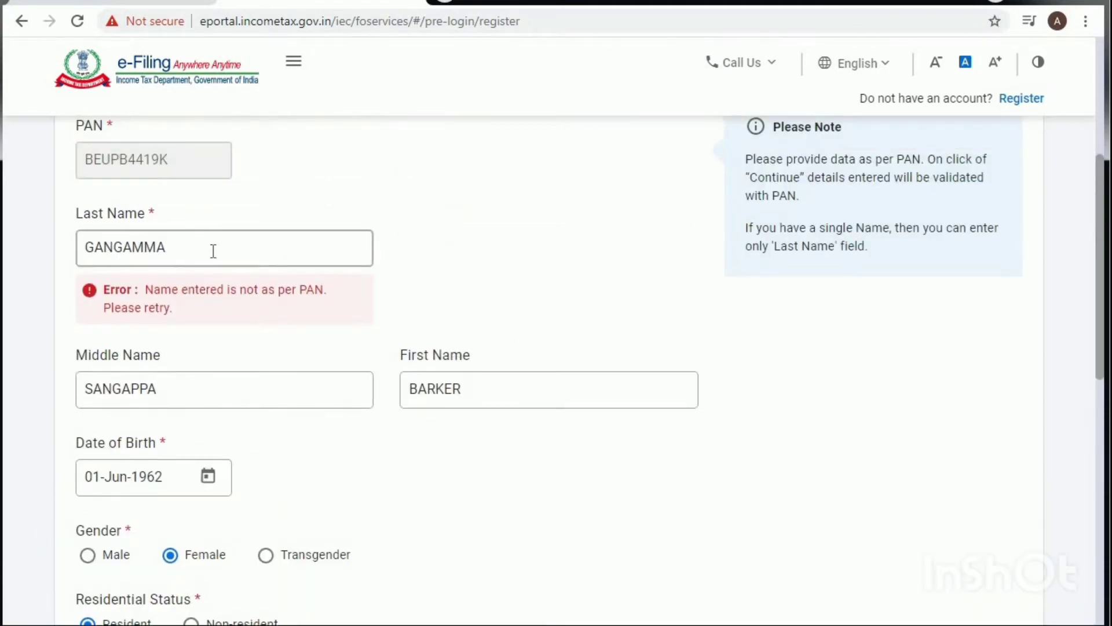
key(ctrl+a)
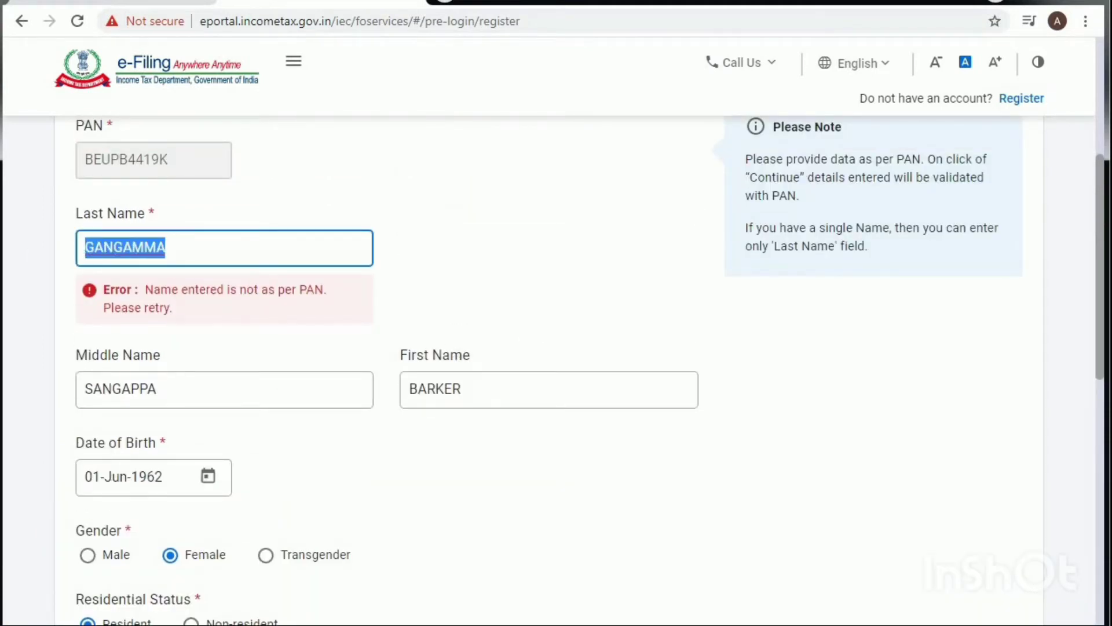
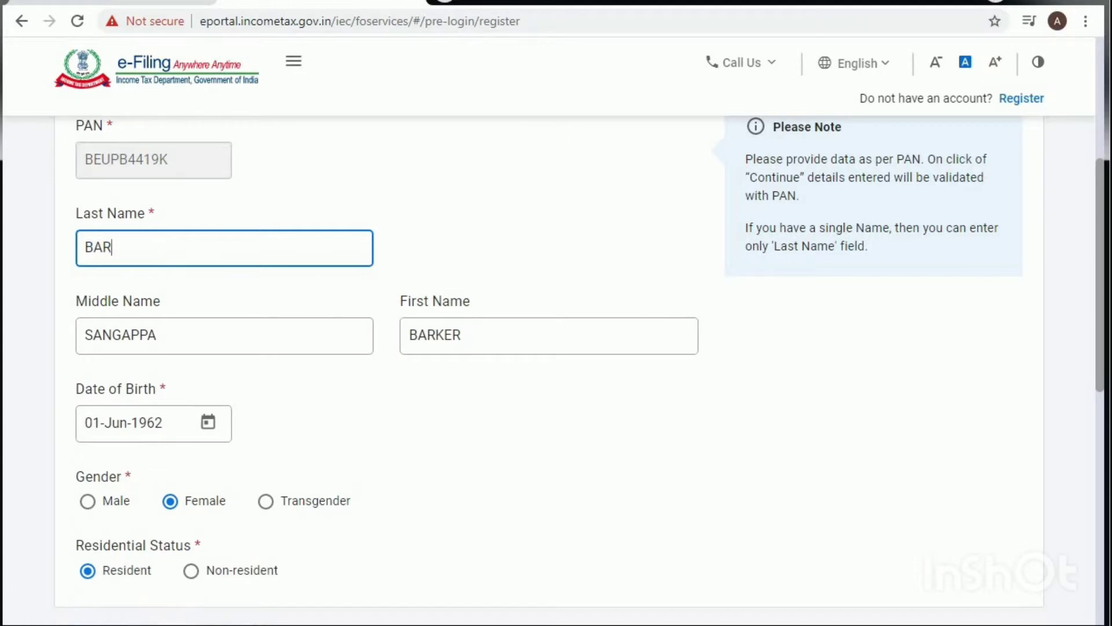
key(Tab)
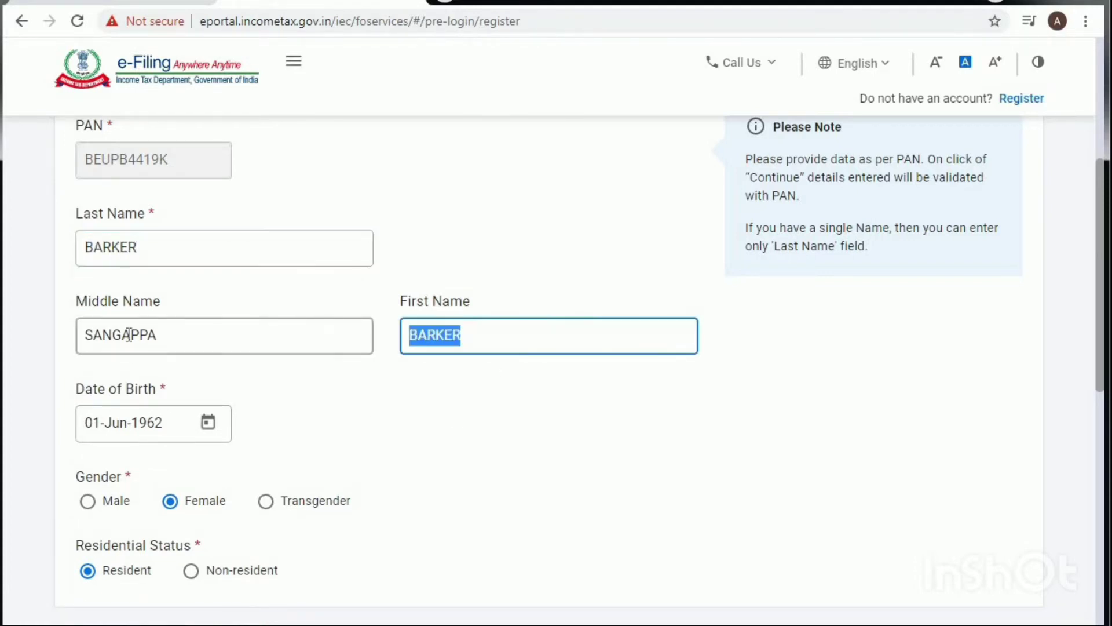
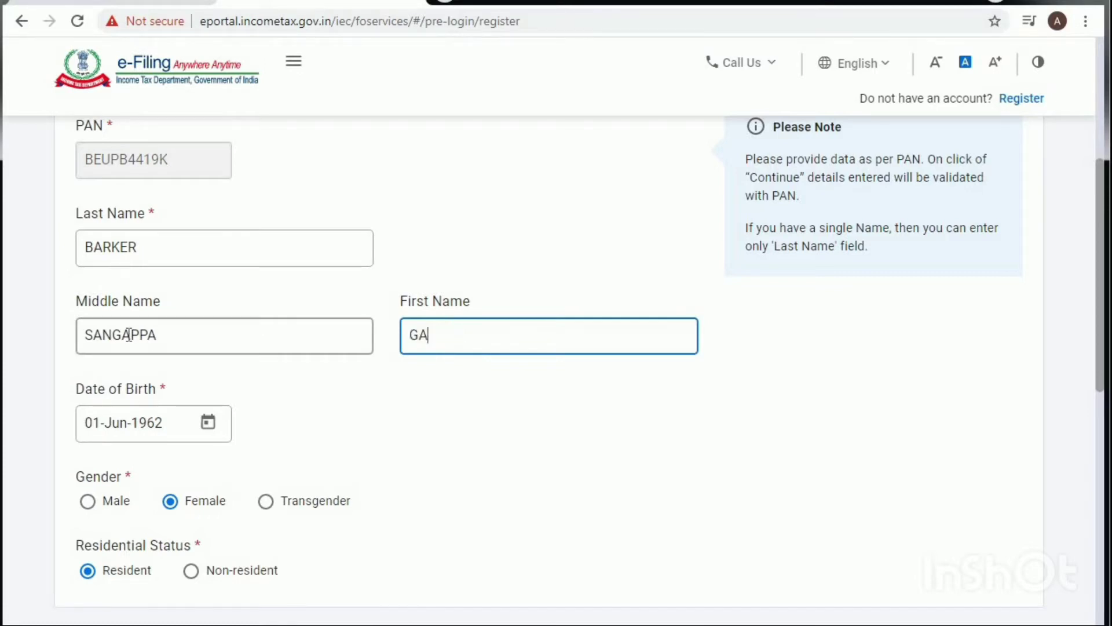
scroll(448, 433, down, 5)
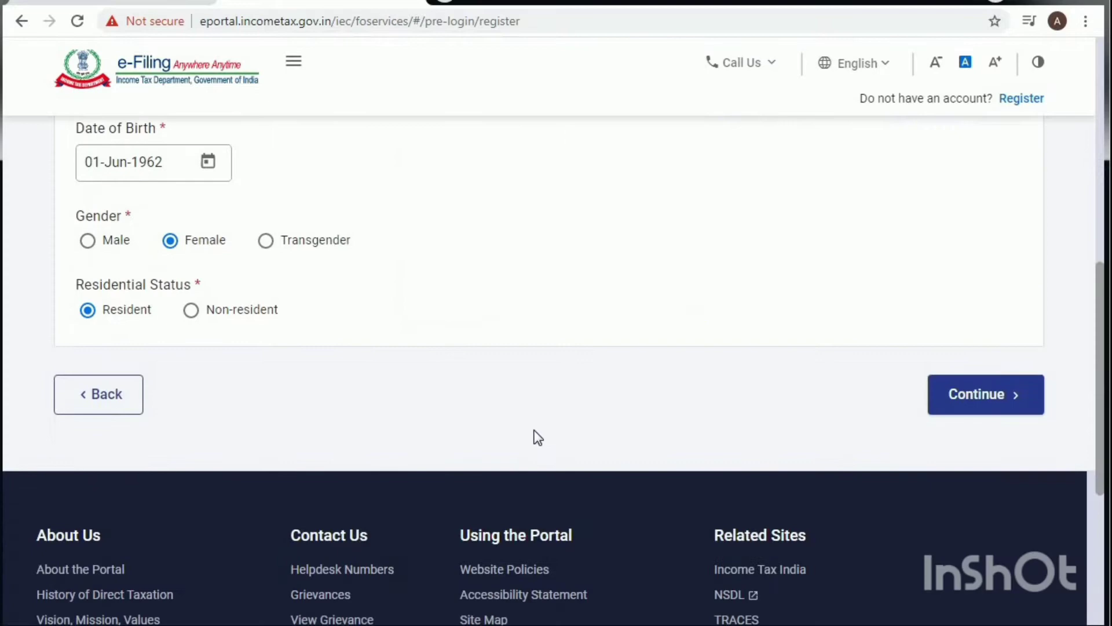
Step: Continue to Contact Details, enter the primary mobile number and mark it as belonging to Self
click(951, 397)
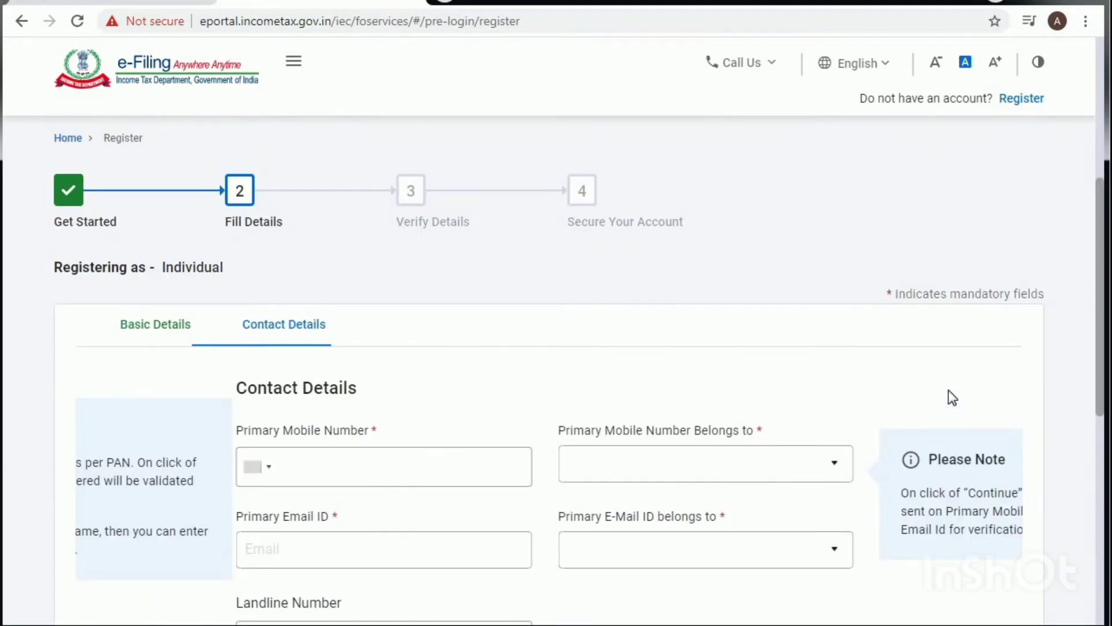
scroll(456, 365, down, 3)
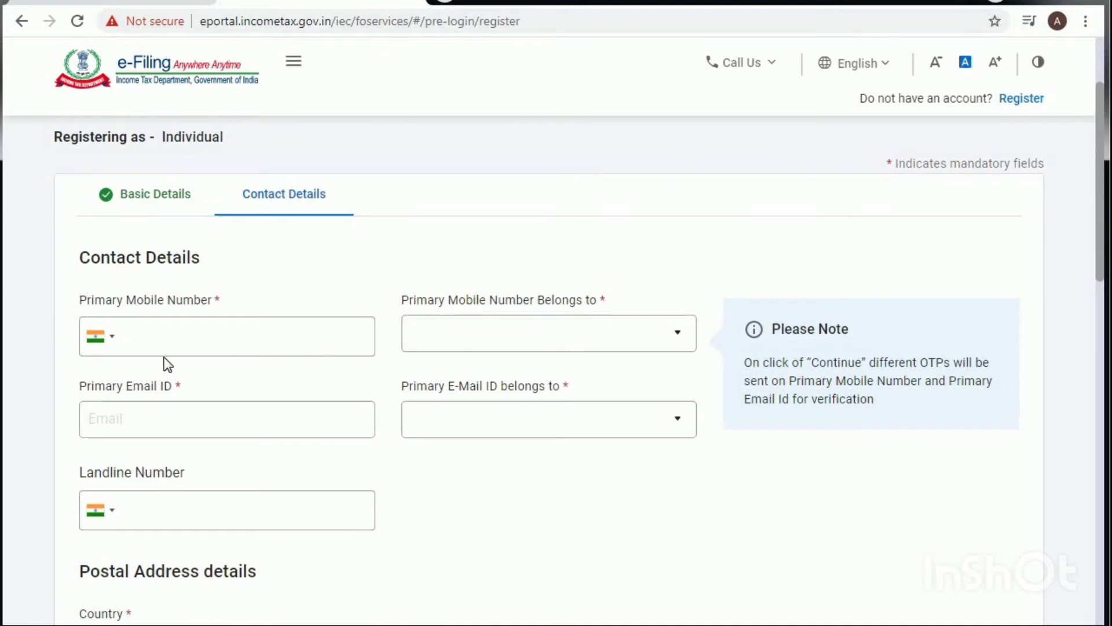
click(187, 338)
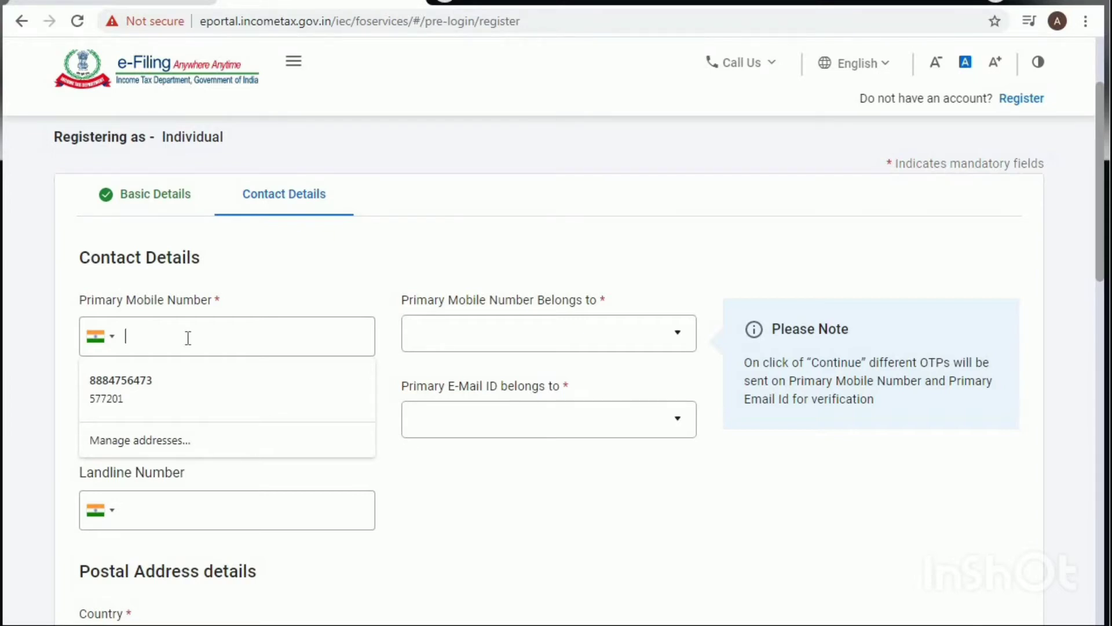
text(9)
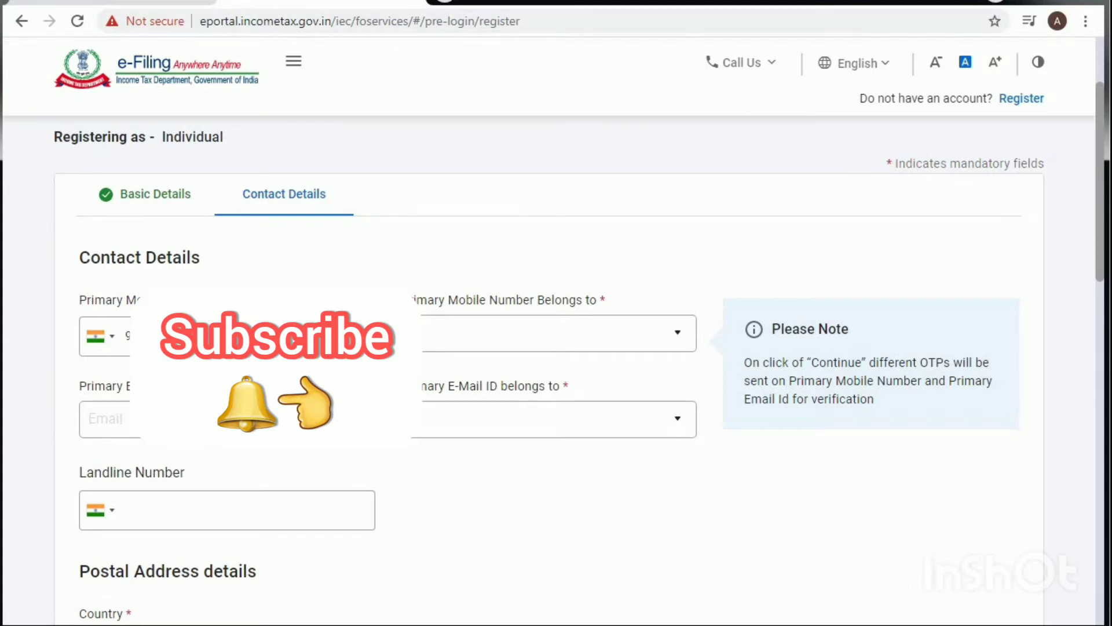
click(561, 340)
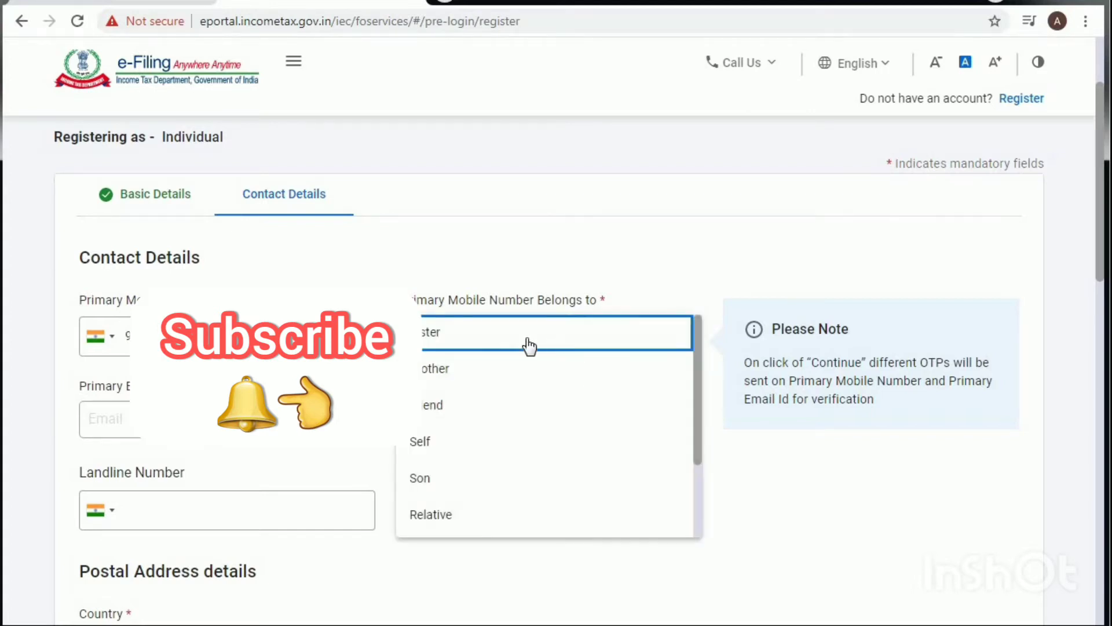
click(440, 443)
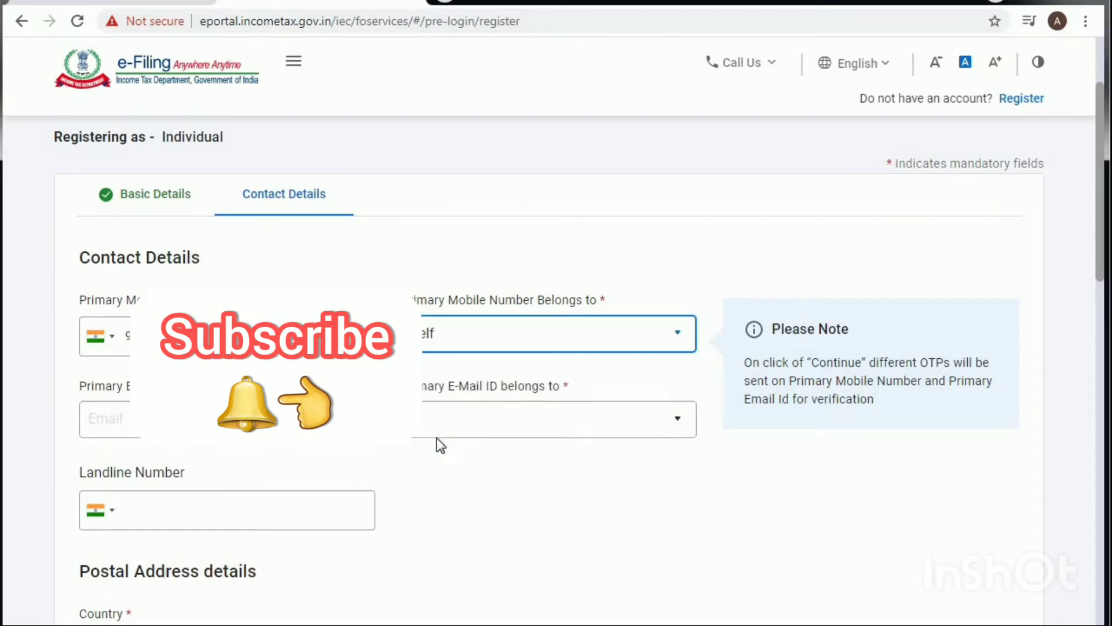
click(174, 418)
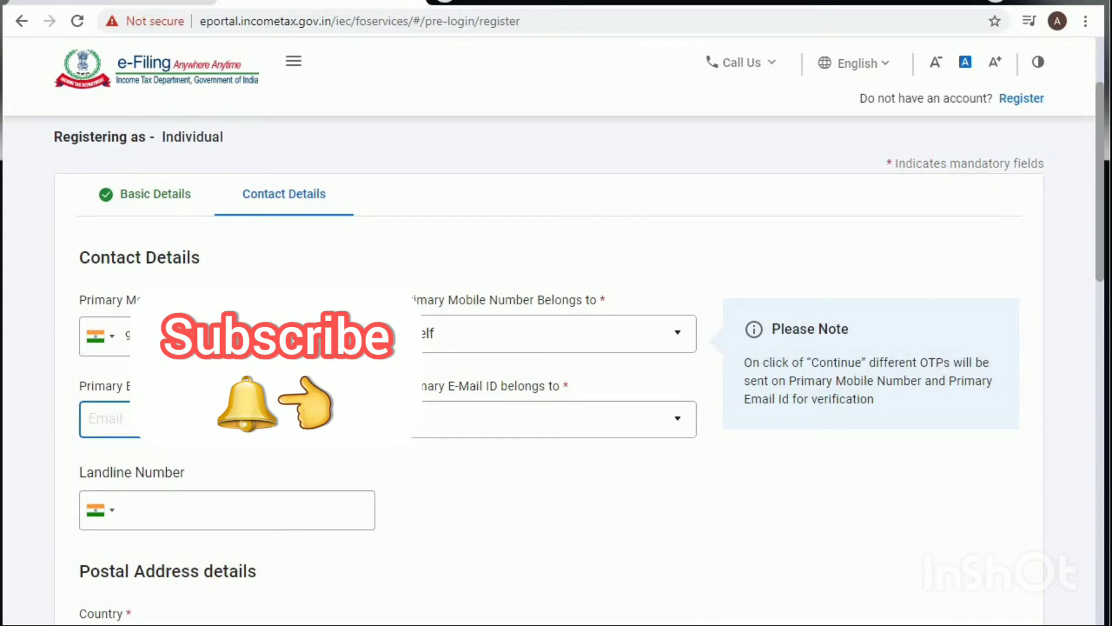
Step: Fill in the primary e-mail address and set its owner to Self
text(BA)
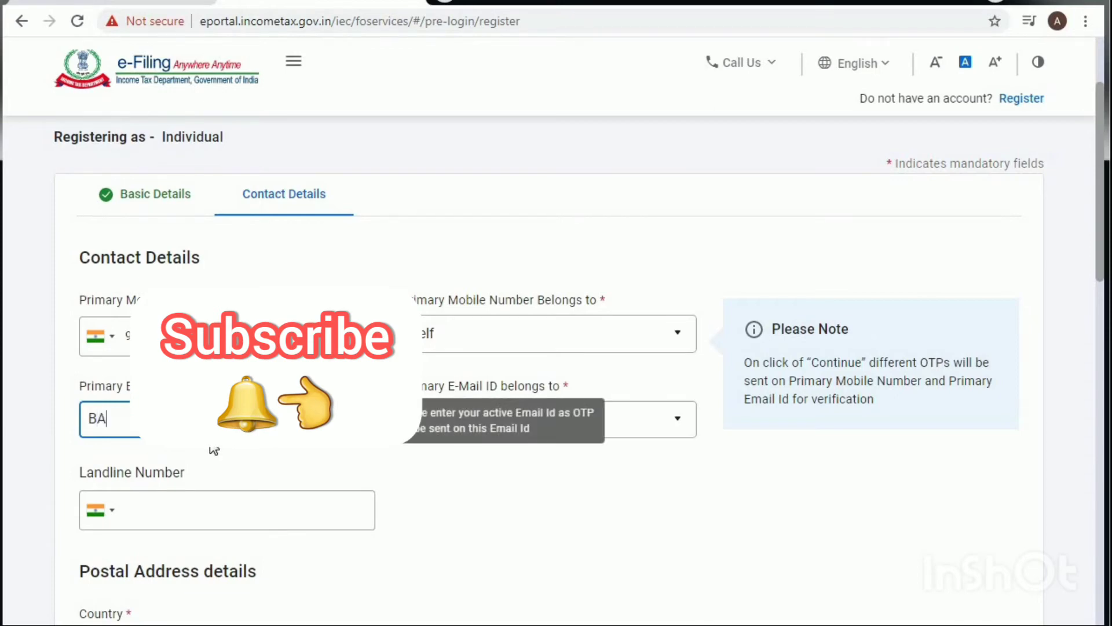
text(SUB)
click(443, 433)
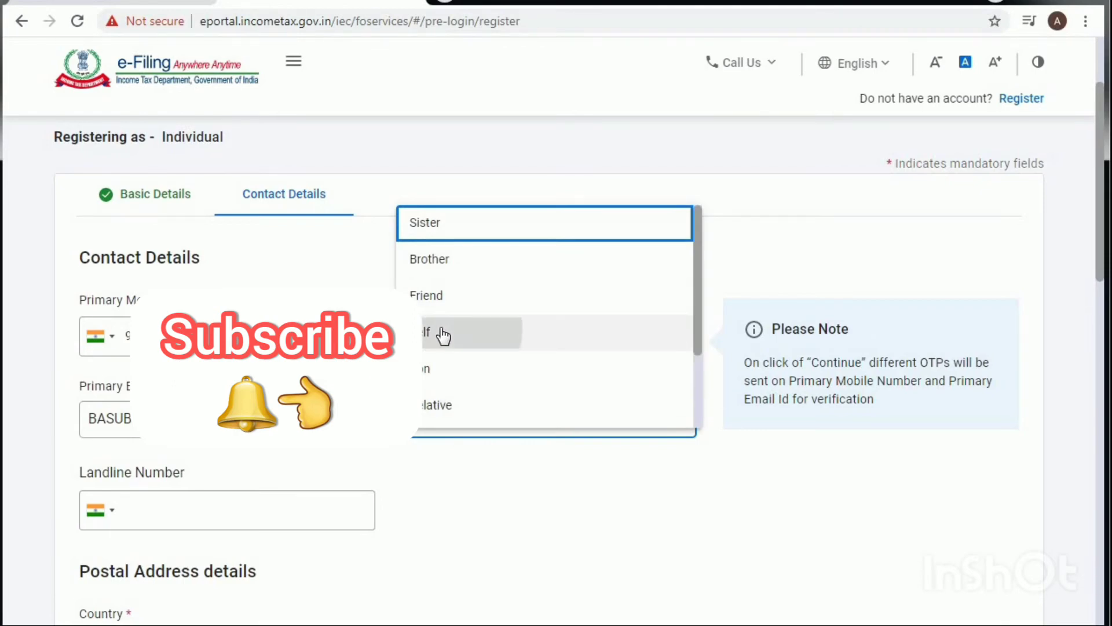
click(442, 334)
scroll(416, 521, down, 1)
scroll(413, 510, down, 3)
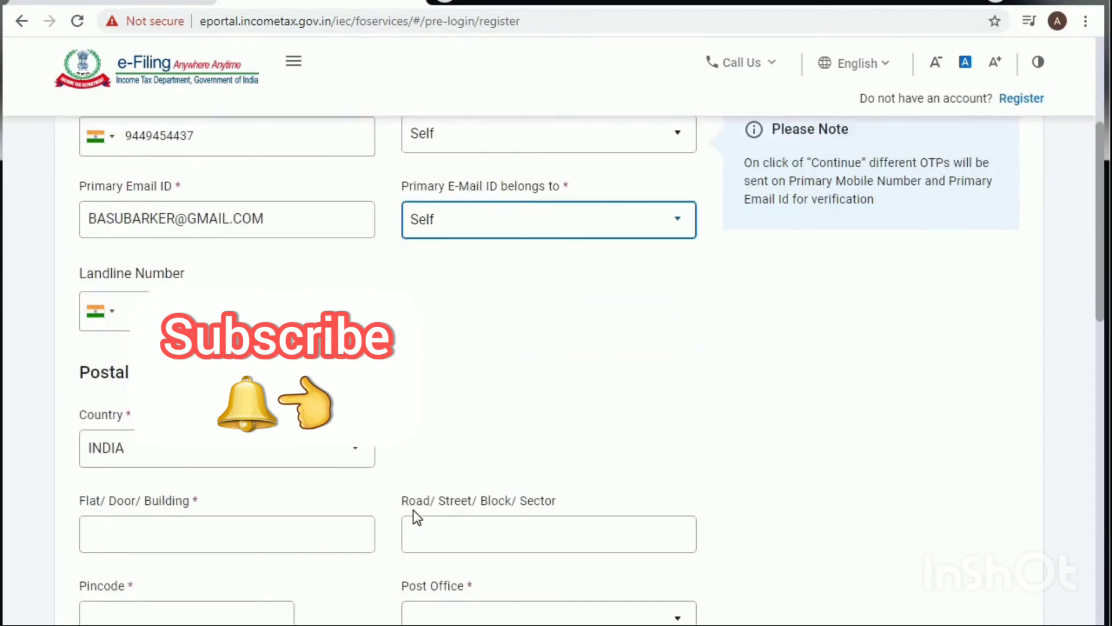